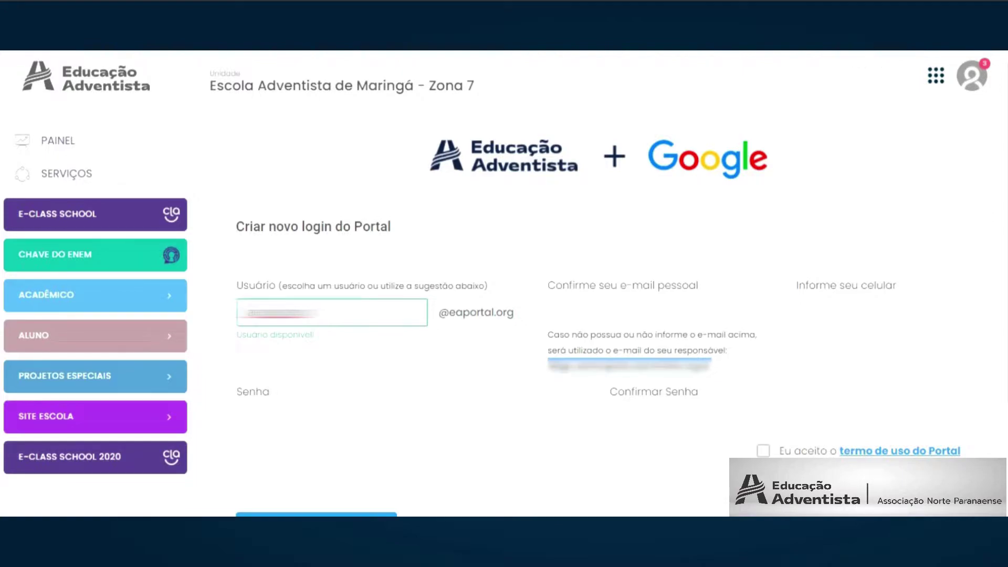
Enter the username, phone number and a matching eight-character password in Senha and Confirmar Senha.
text(xxxxx)
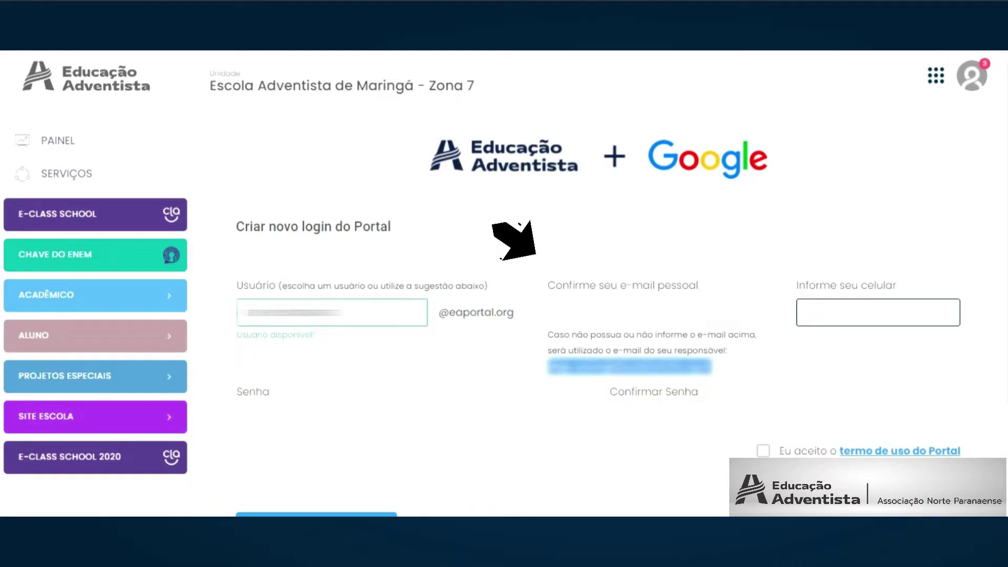
text(119)
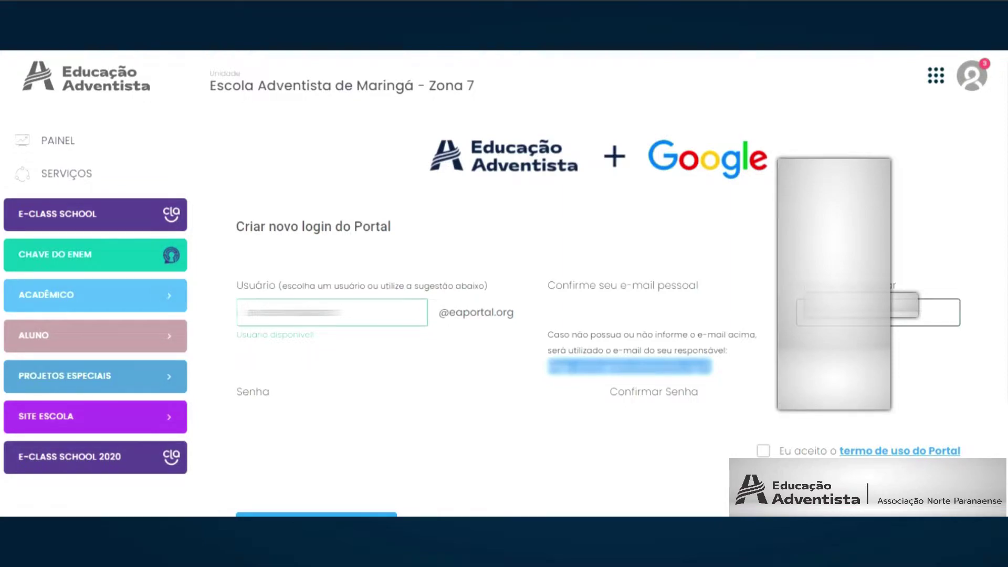
click(315, 284)
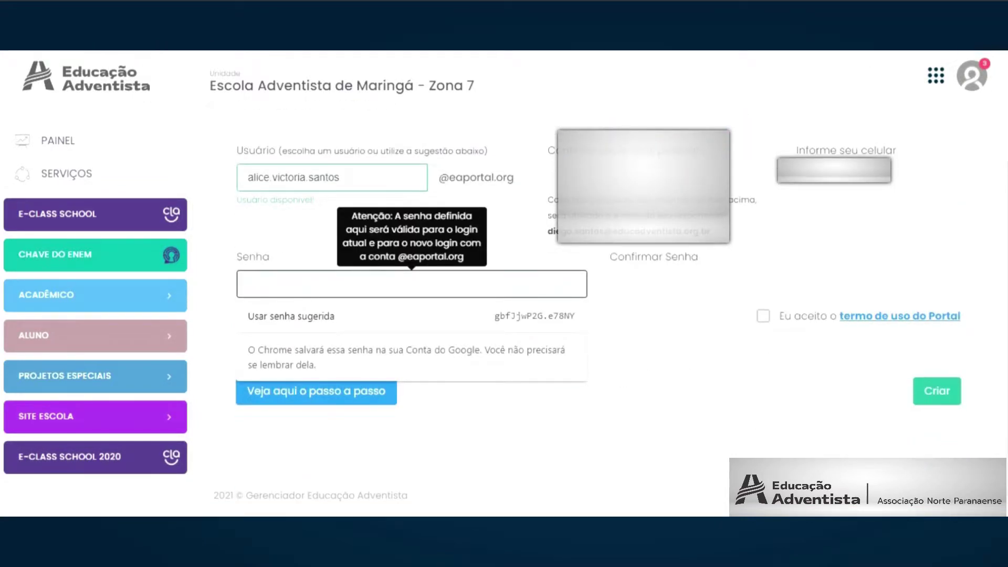
text(******)
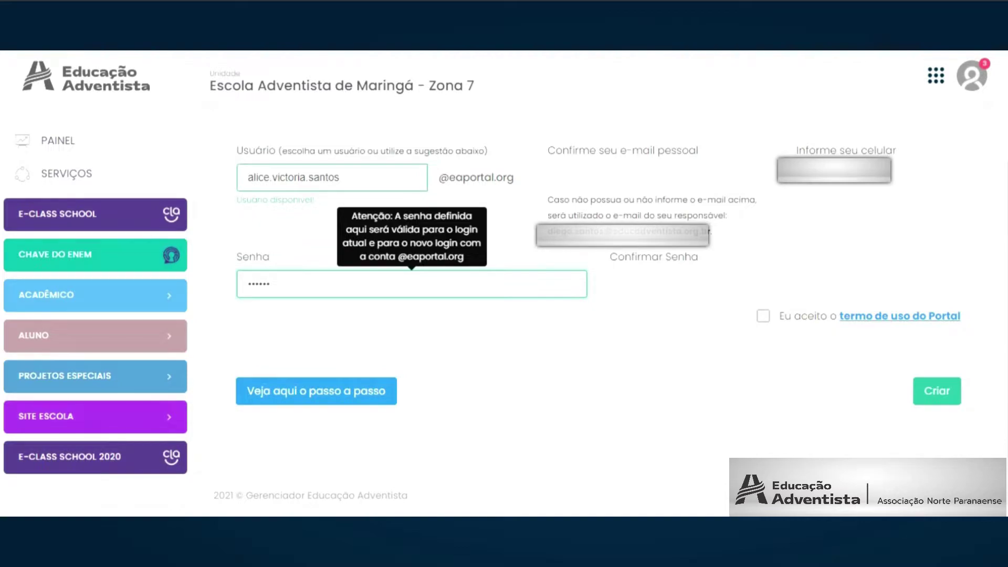
click(621, 284)
click(270, 284)
text(**)
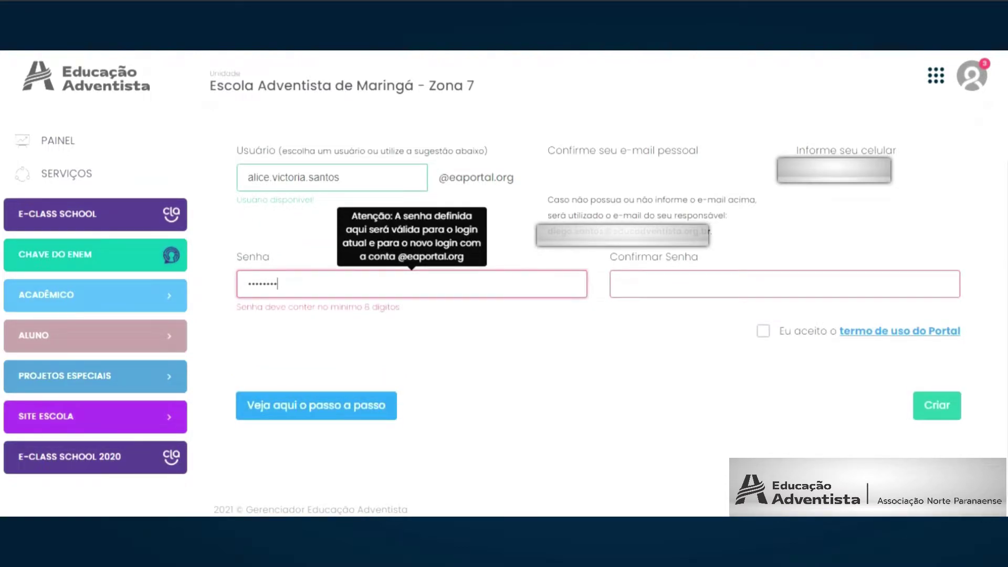
click(621, 284)
text(*******)
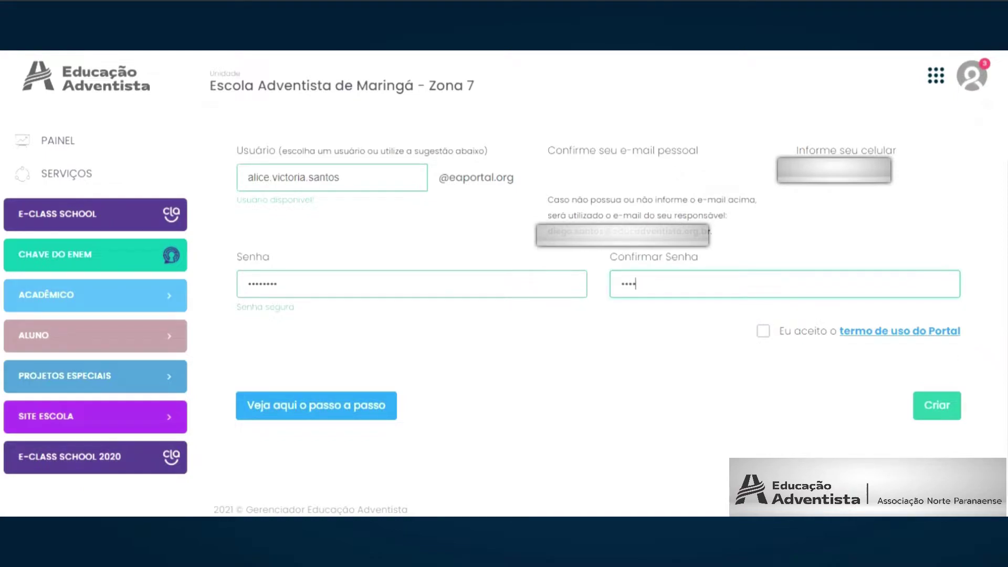
text(*)
Accept 'Eu aceito o termo de uso' and submit the form with Criar.
key(Tab)
key(space)
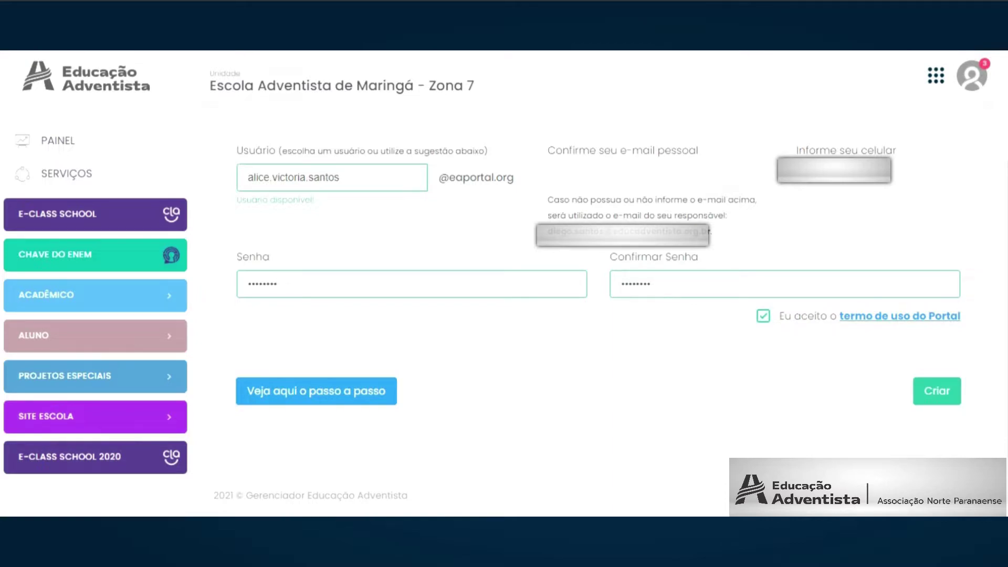
key(Tab)
key(Return)
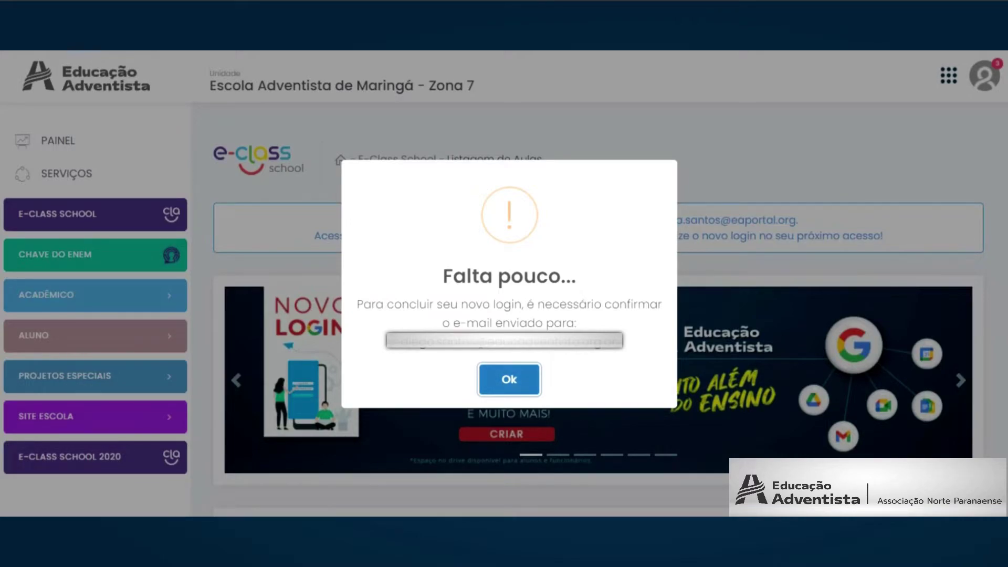
Acknowledge the 'Falta pouco...' pending-confirmation notice with Ok.
key(Return)
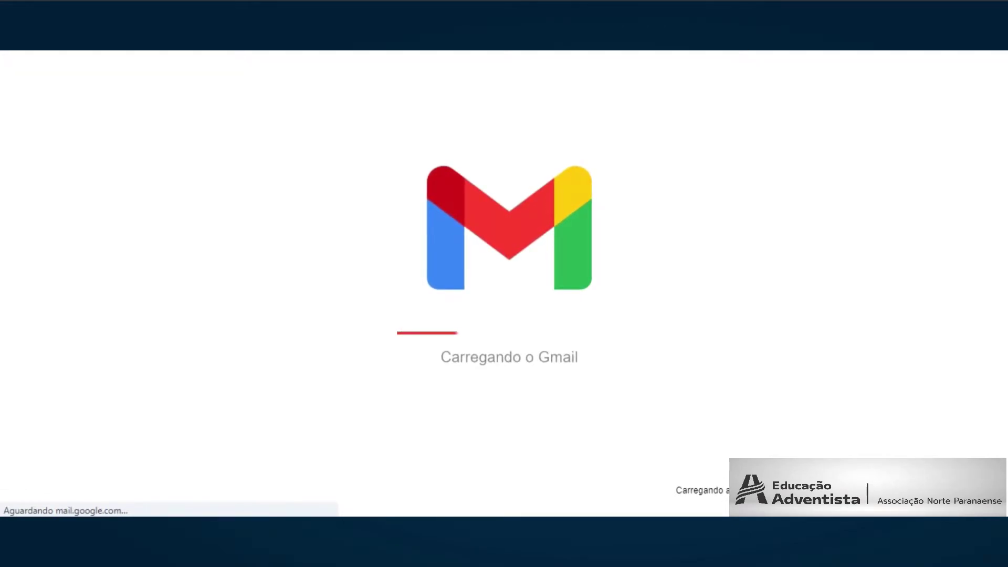
Open the 'Dados de Acesso - Educação Adventista' e-mail in Gmail.
click(499, 146)
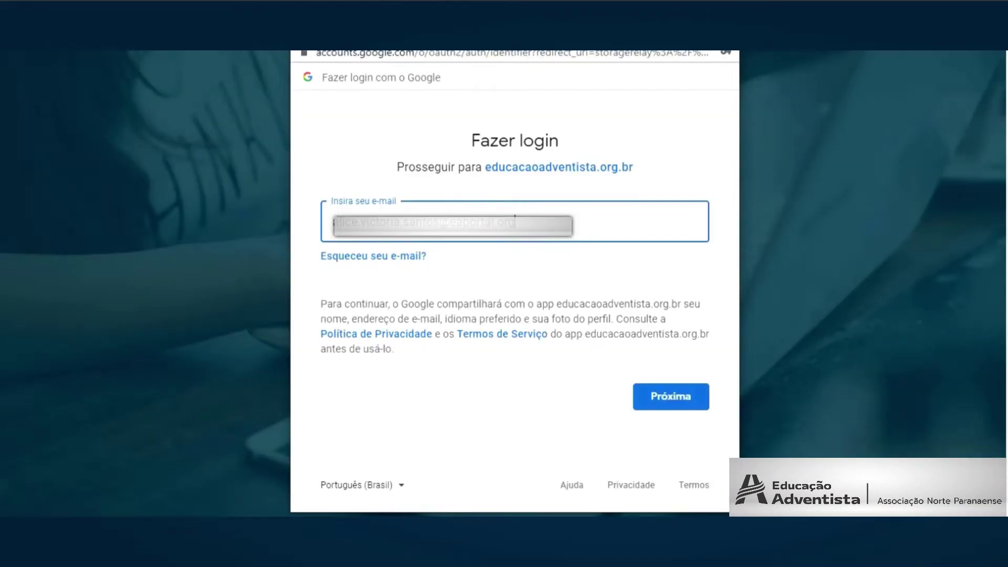
key(Return)
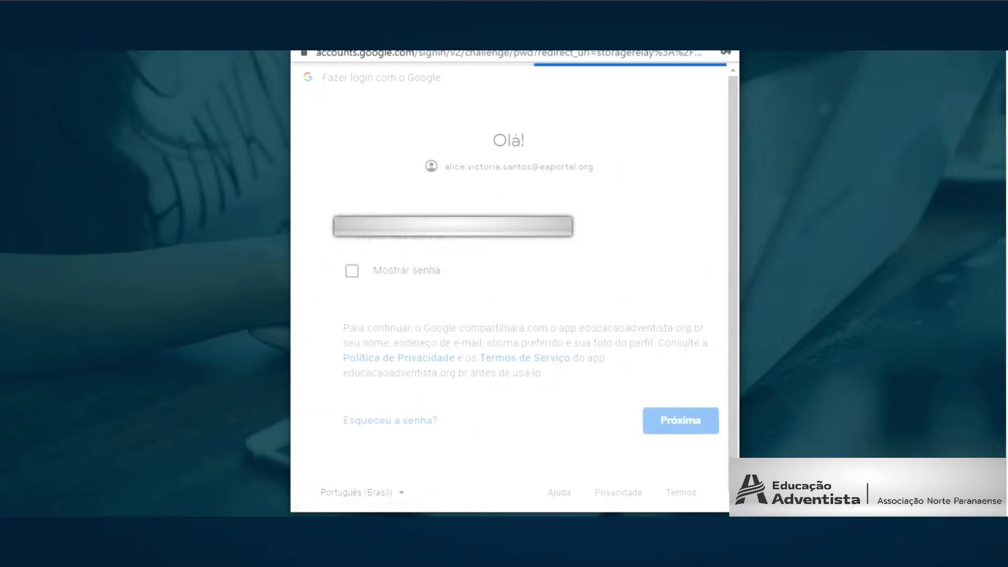
text(••••••••)
key(Return)
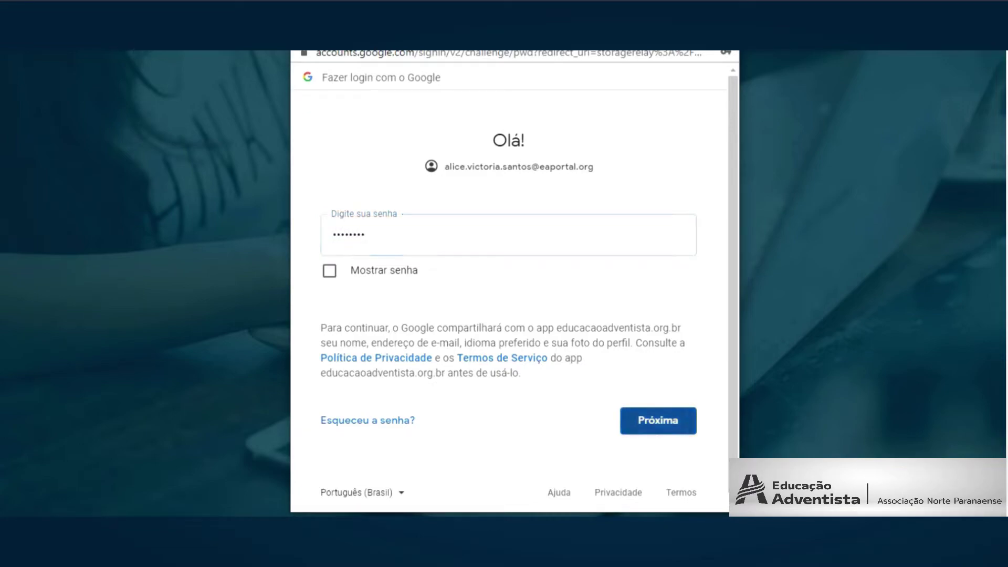
Accept the new account's welcome terms and allow the portal Drive and Calendar access.
scroll(508, 237, down, 6)
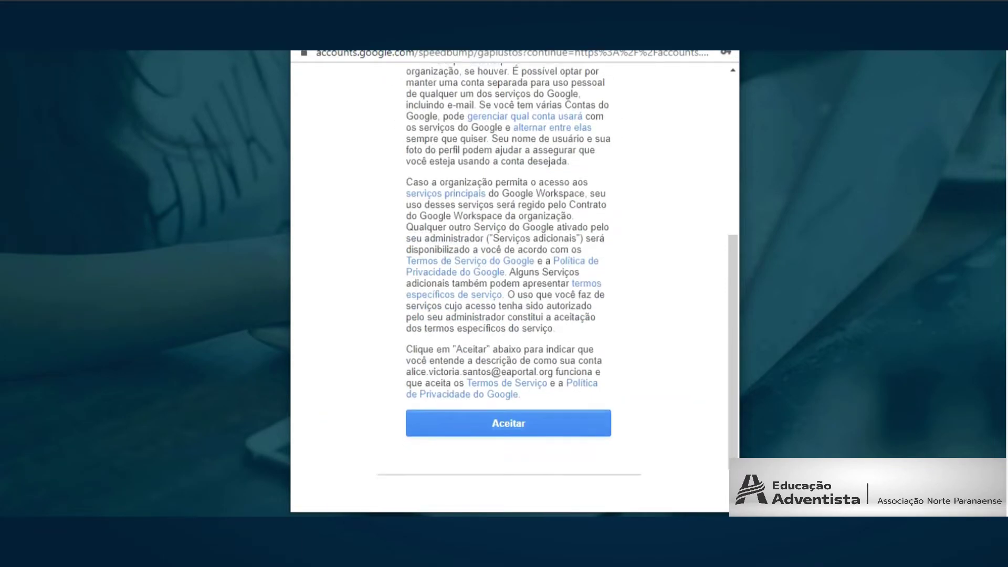
scroll(508, 237, down, 1)
click(508, 367)
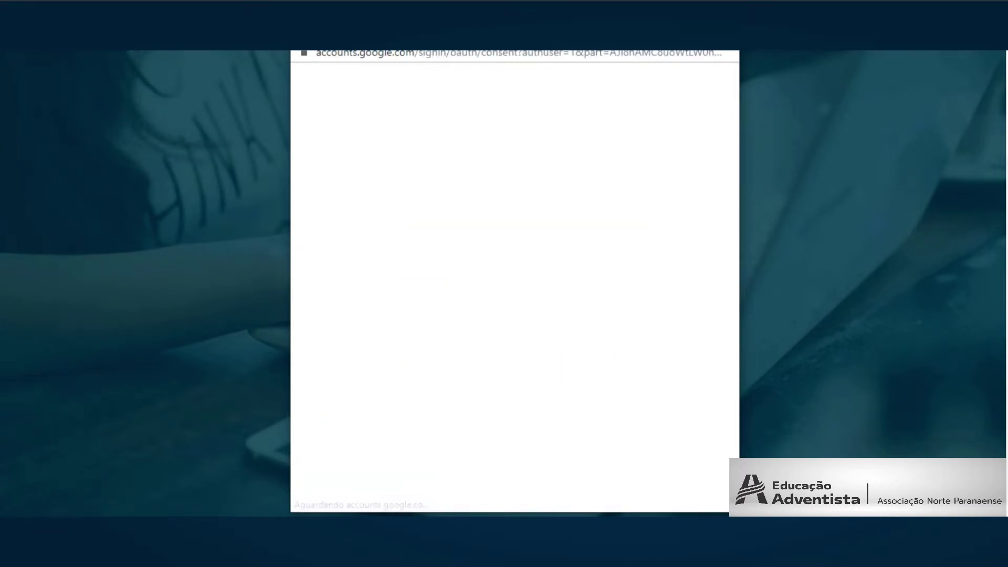
scroll(508, 284, down, 3)
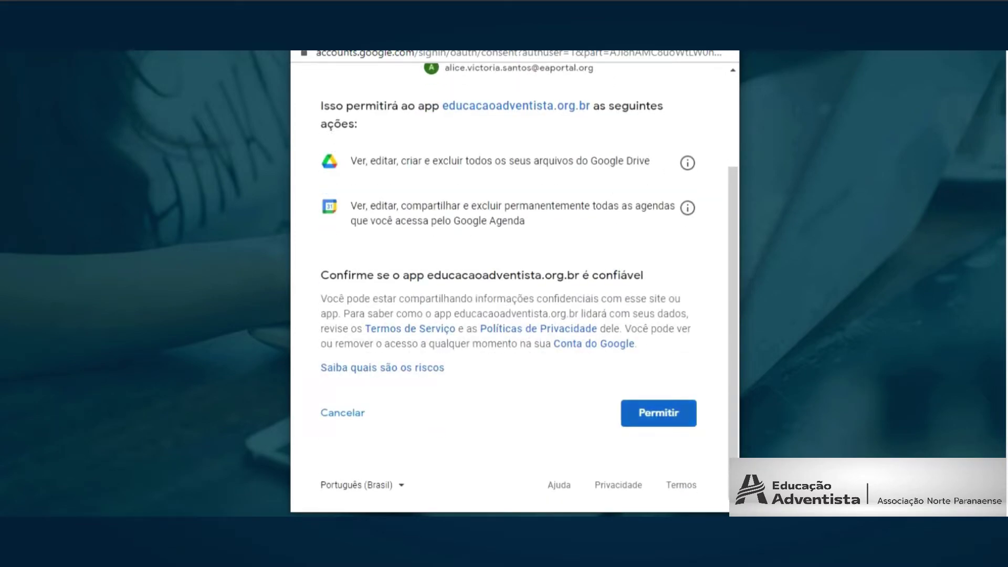
click(658, 413)
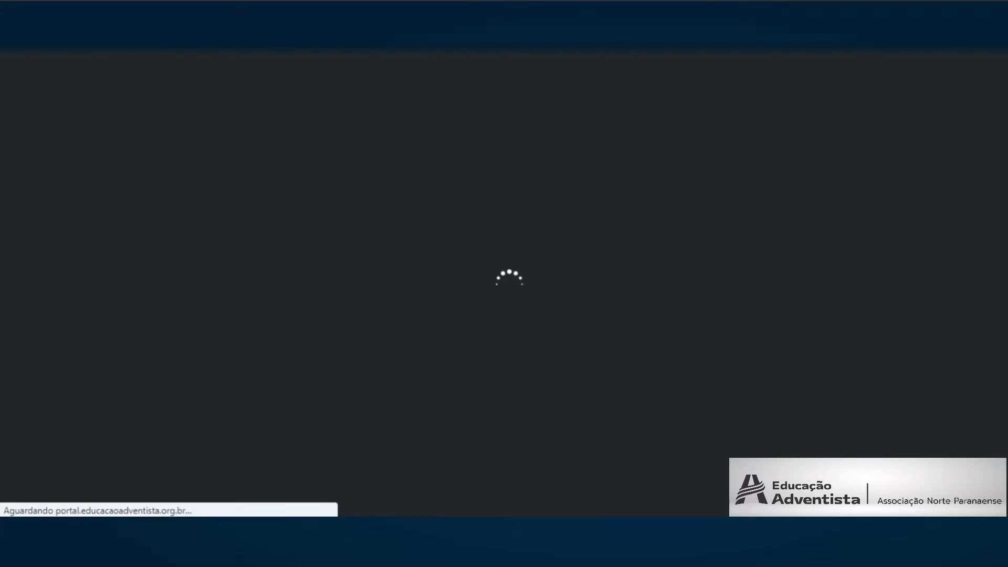
Look over the student's Aulas do dia page, then sign in with the teacher's credentials.
scroll(599, 315, down, 8)
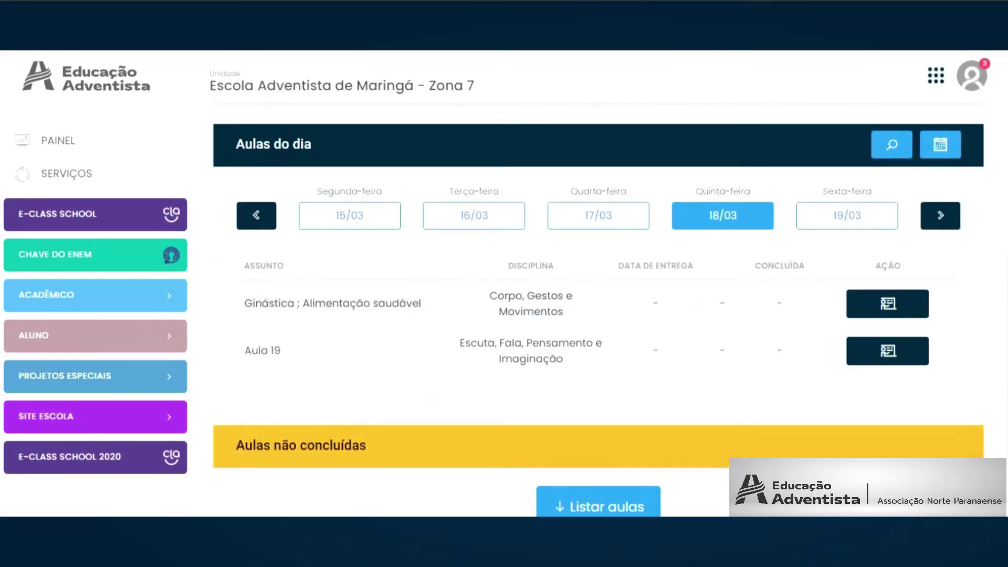
scroll(598, 315, up, 7)
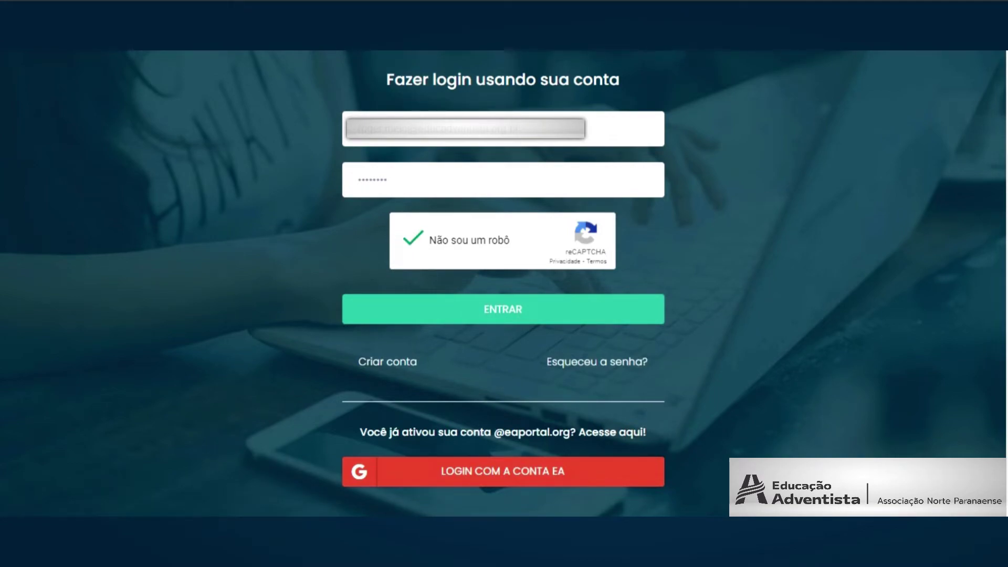
click(503, 309)
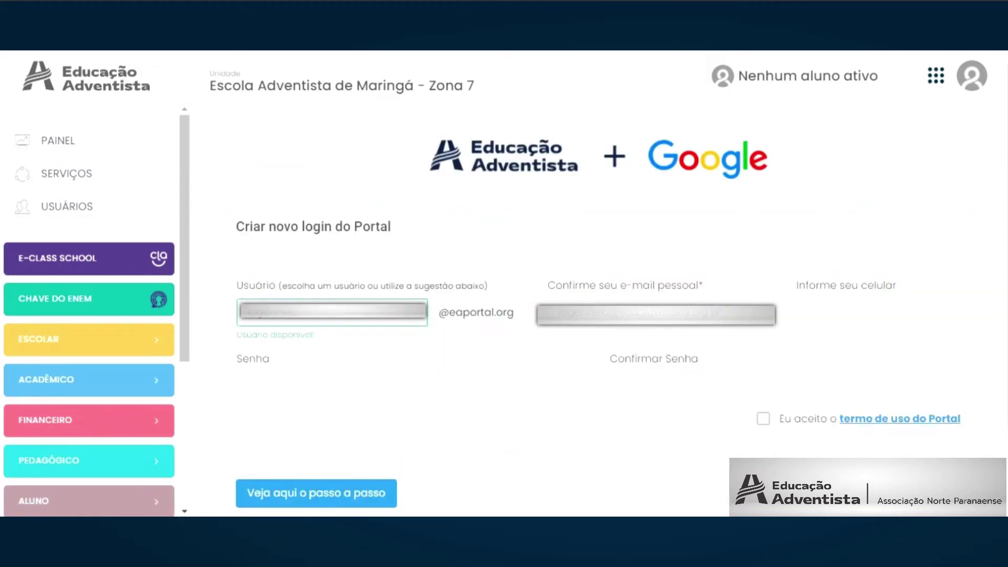
Enter the teacher's password, retype Confirmar Senha until it matches, and fill in the phone number.
click(249, 386)
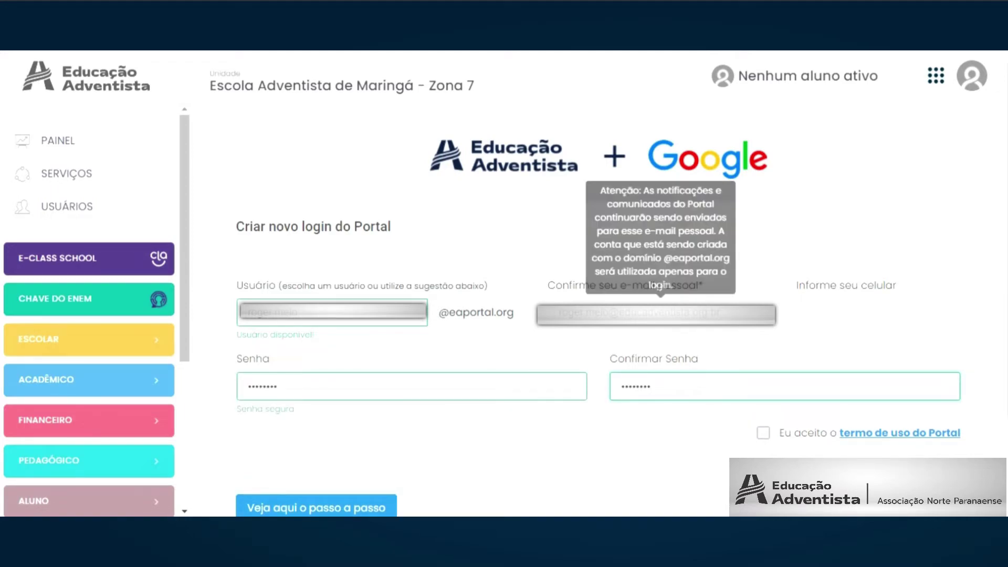
key(ctrl+a)
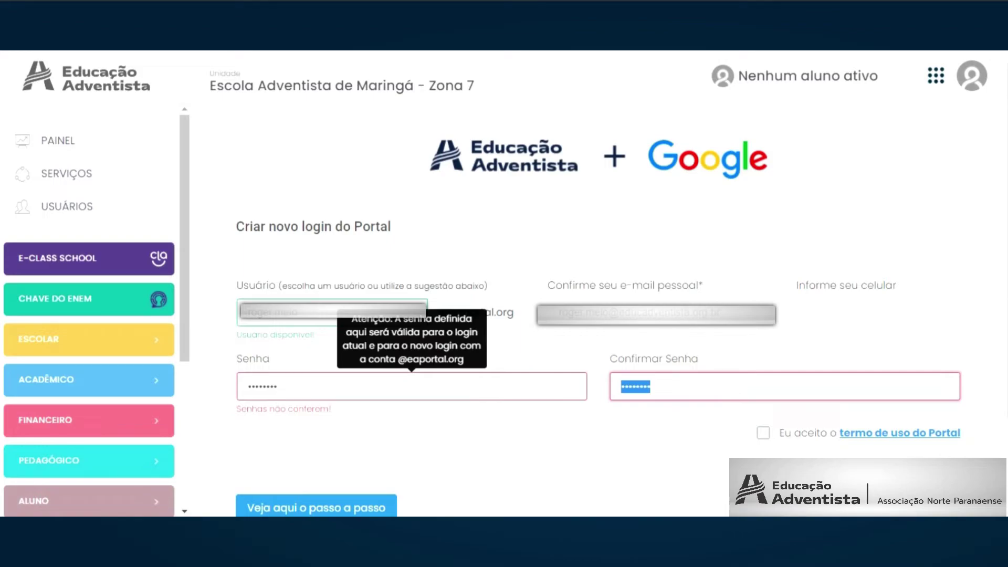
text(•••••••••)
key(ctrl+a)
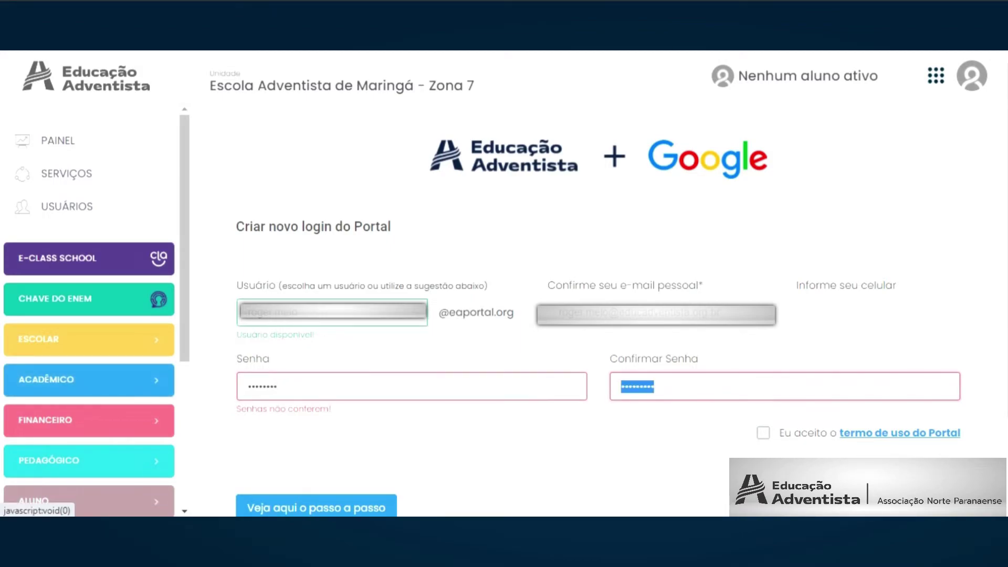
text(•••••••••)
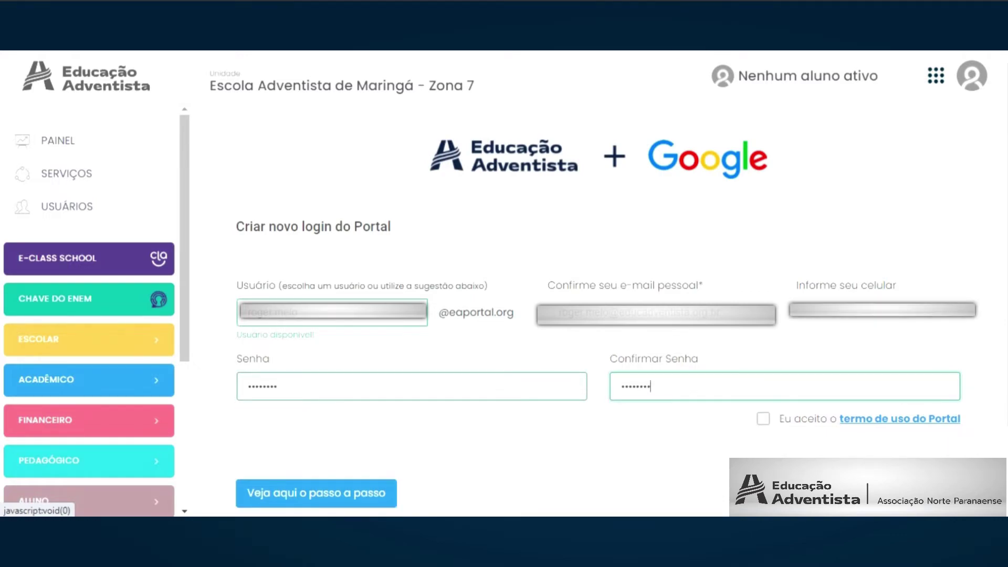
click(878, 313)
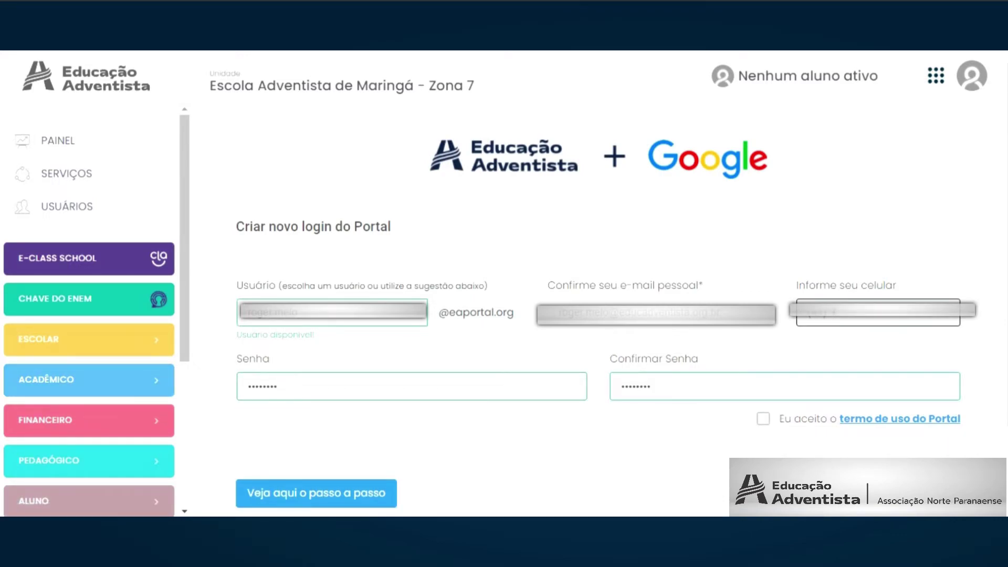
text(449999)
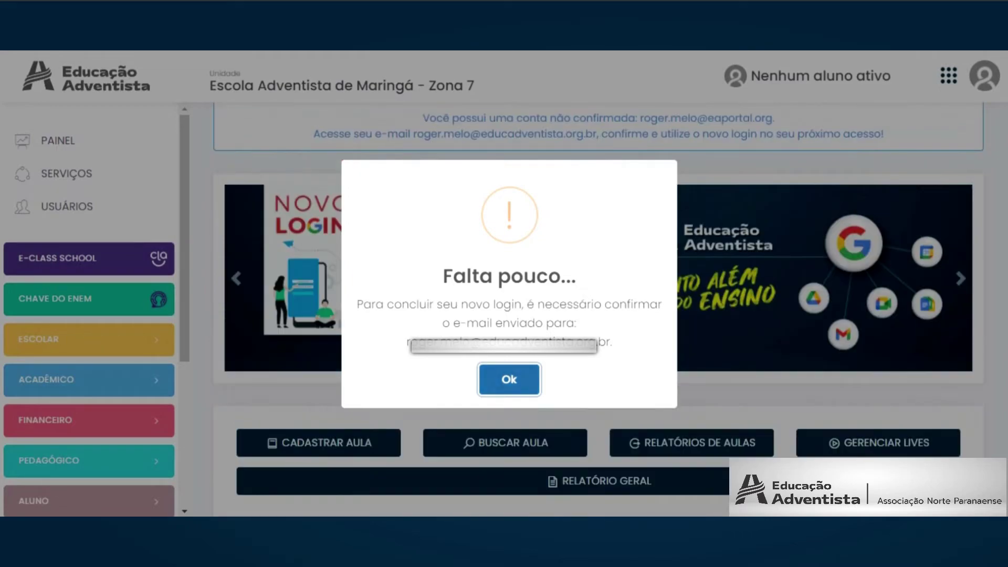
Dismiss 'Falta pouco...', confirm the account via the e-mail link, and go to Fazer login.
key(Return)
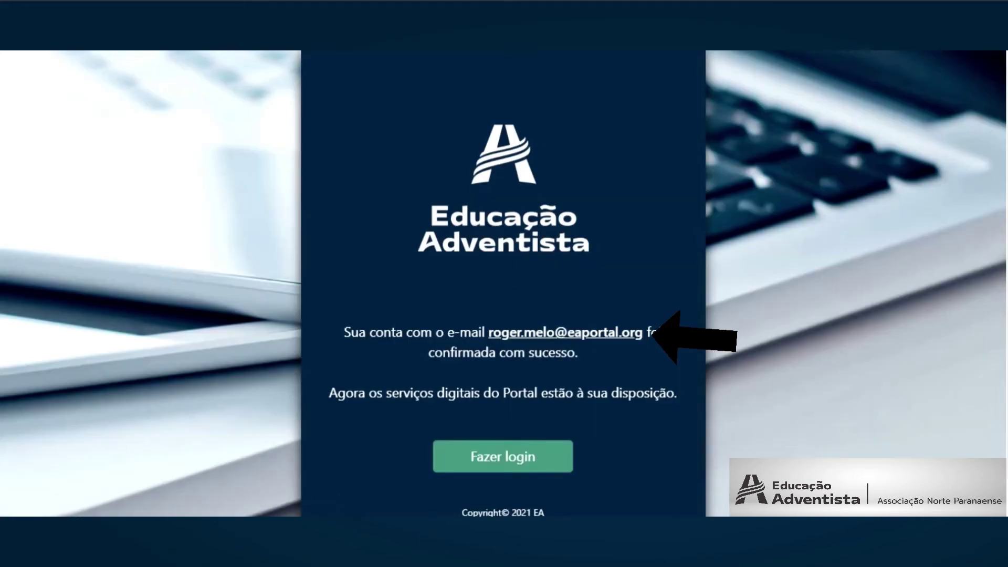
scroll(503, 284, down, 1)
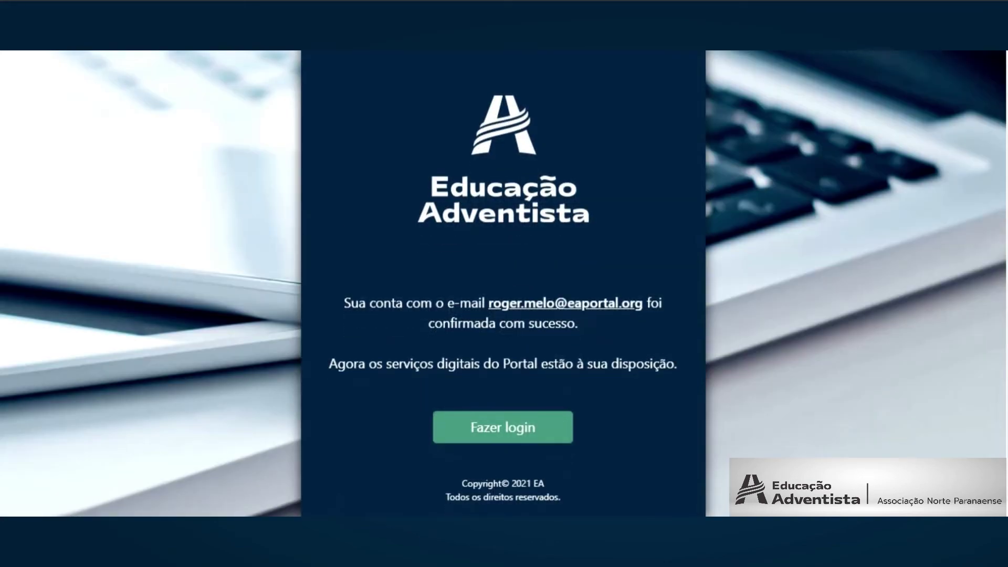
click(502, 425)
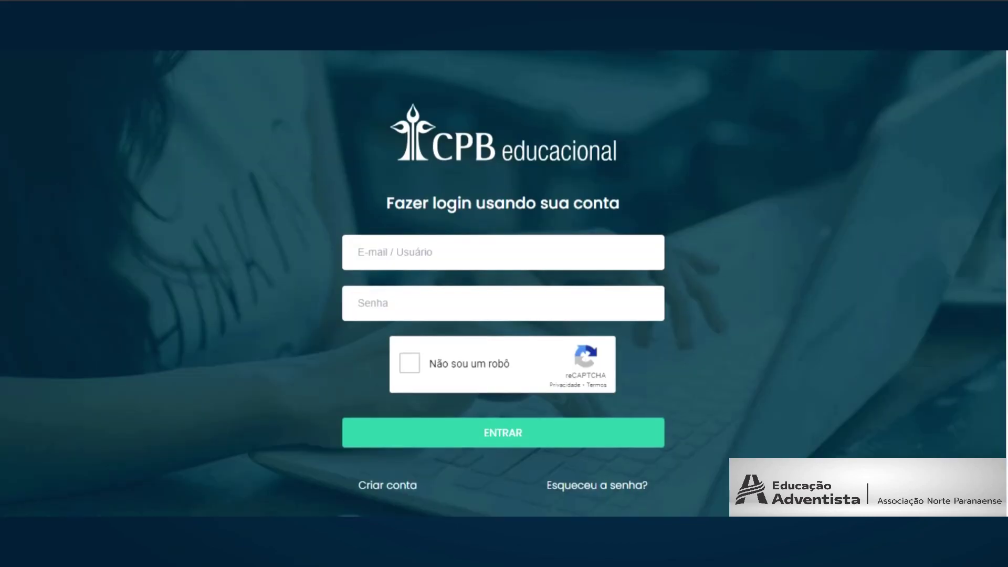
Sign in with the teacher's EA account password, accept the welcome terms, and allow portal access.
scroll(502, 283, down, 2)
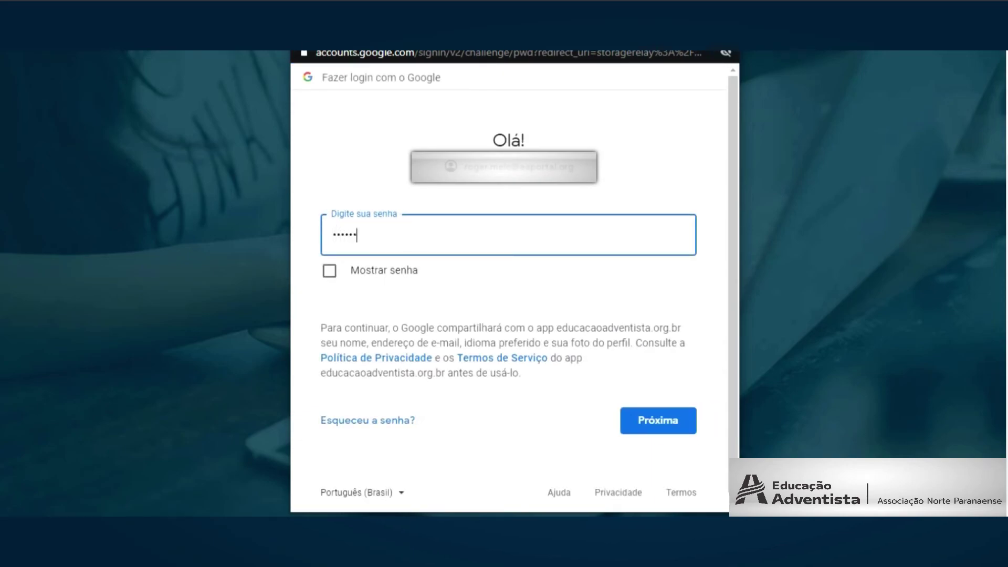
key(Return)
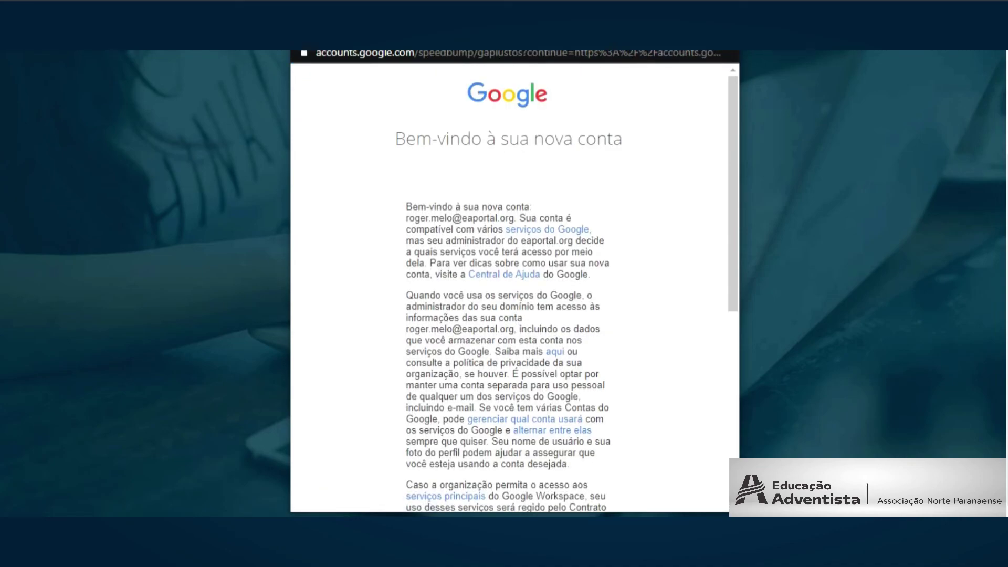
scroll(508, 284, down, 7)
click(508, 368)
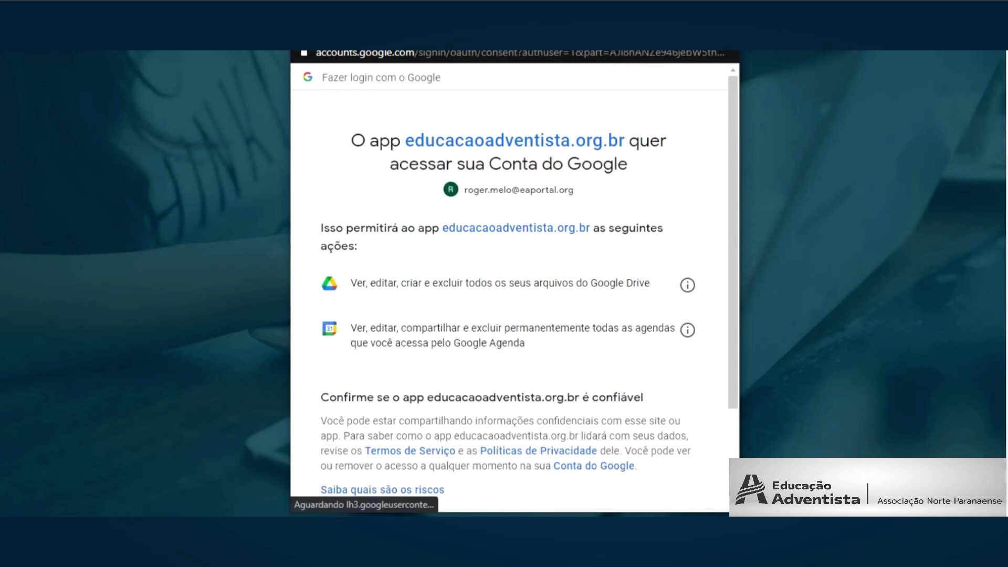
scroll(514, 292, down, 3)
click(658, 412)
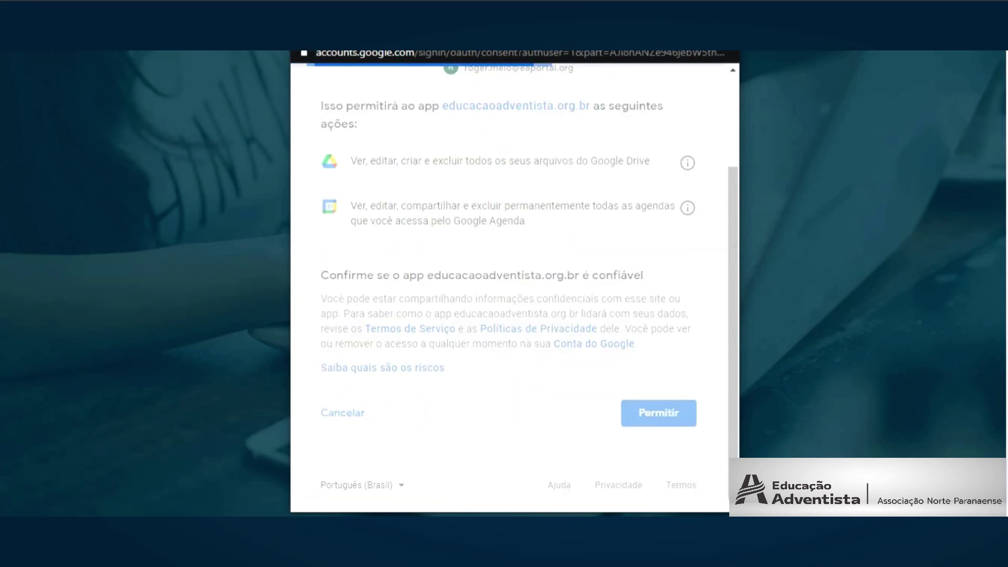